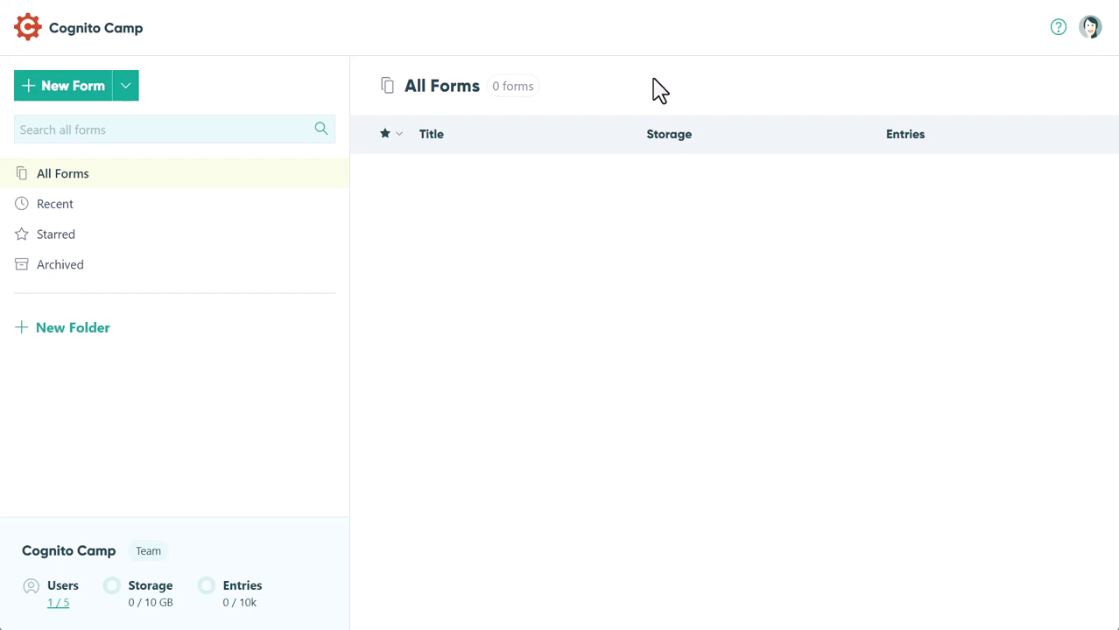
Start a new form from scratch and title it 'Contact Us'
{"action": "left_click", "coordinate": [127, 87]}
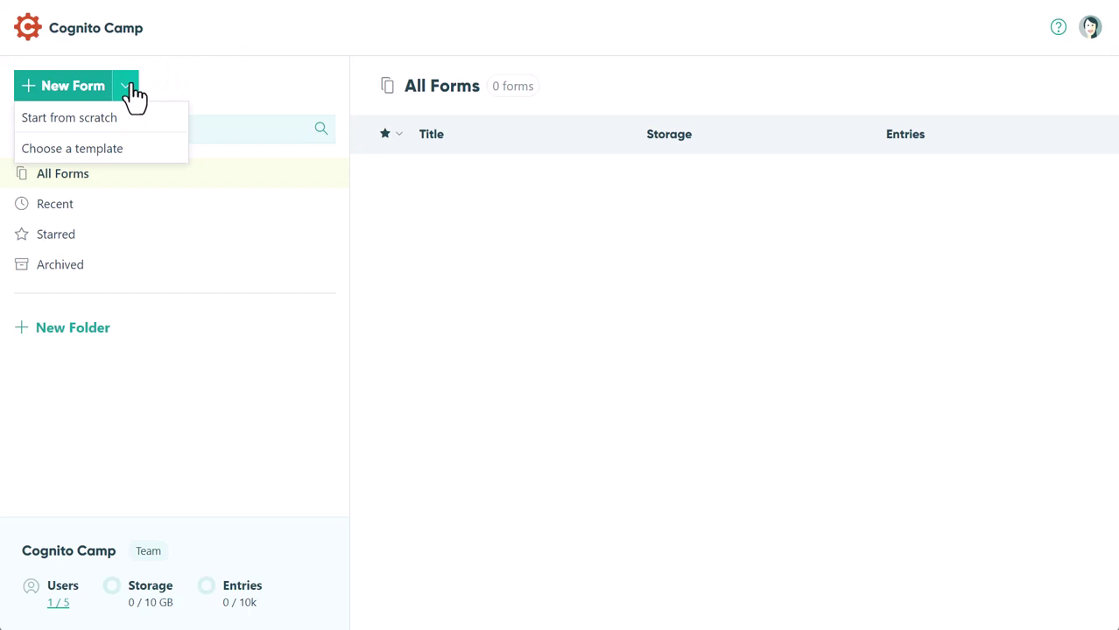
{"action": "left_click", "coordinate": [133, 123]}
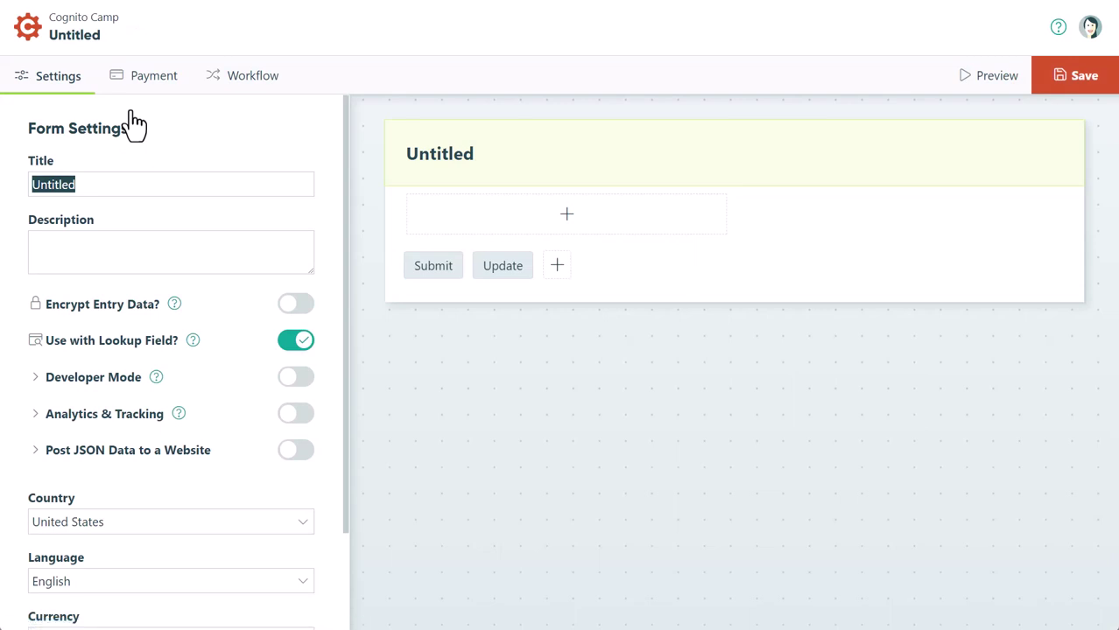
{"action": "type", "text": "Conta"}
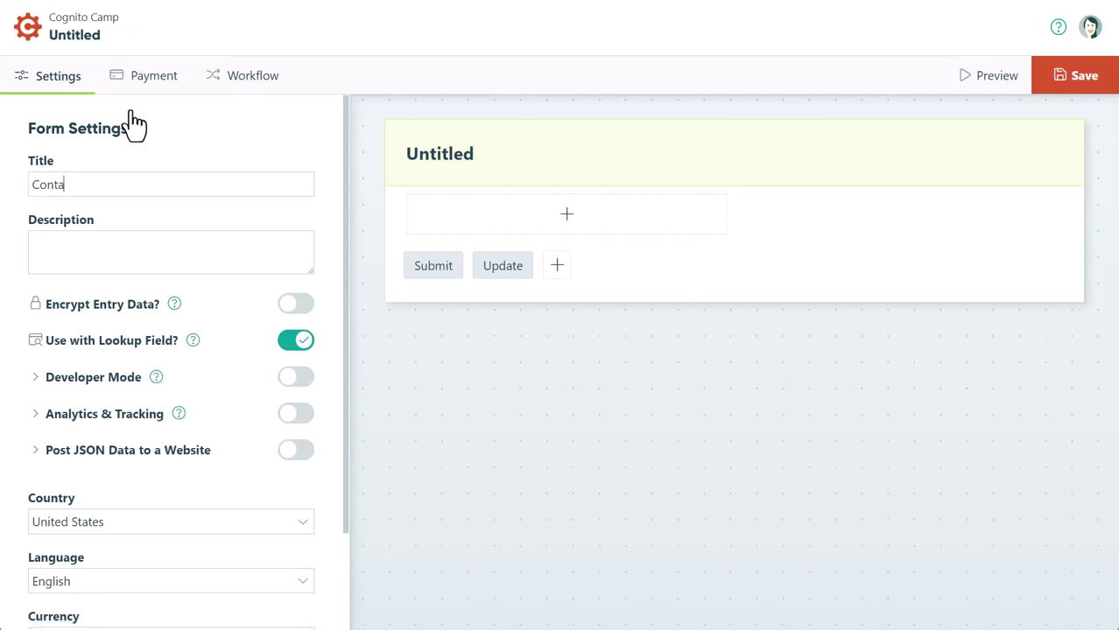
{"action": "type", "text": "ct Us"}
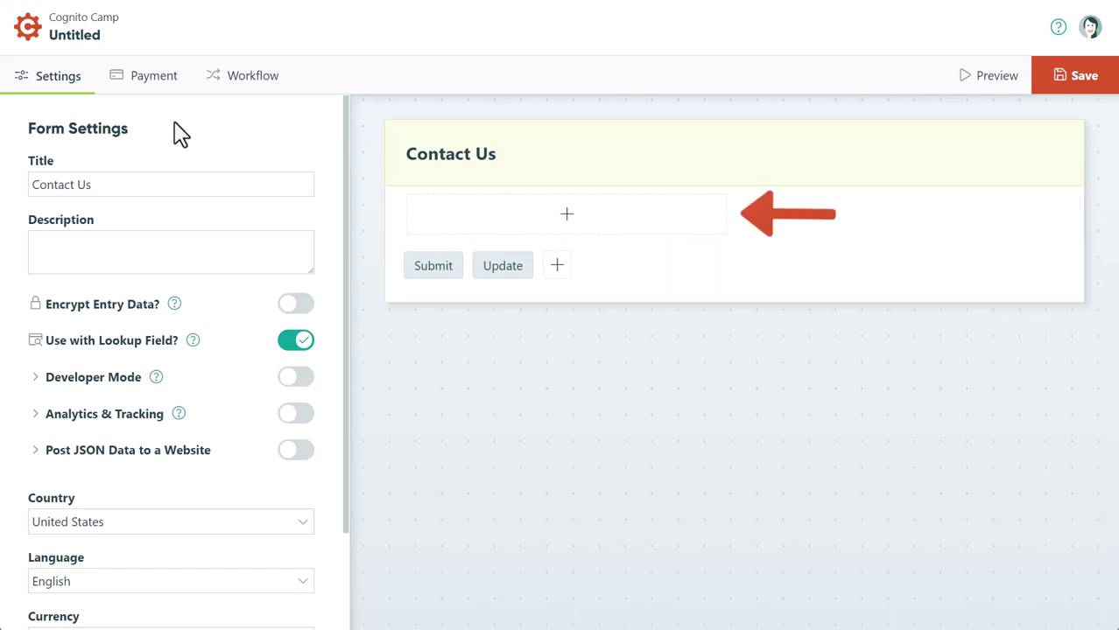
Add Name, Phone, Email beside Phone, and a single-line Textbox below Phone
{"action": "left_click", "coordinate": [414, 215]}
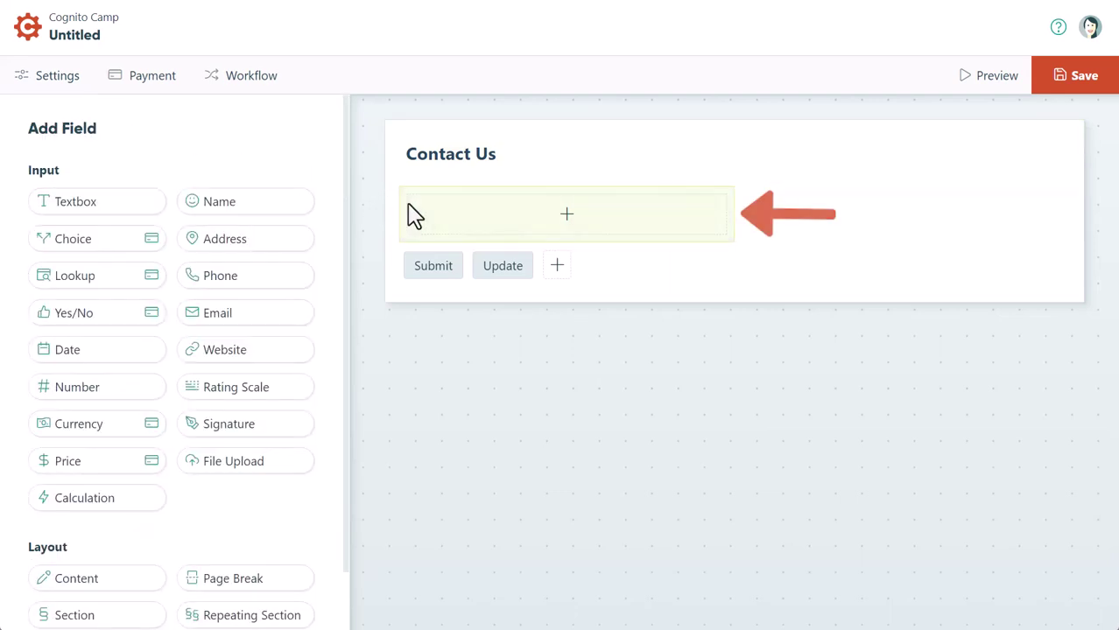
{"action": "left_click", "coordinate": [308, 208]}
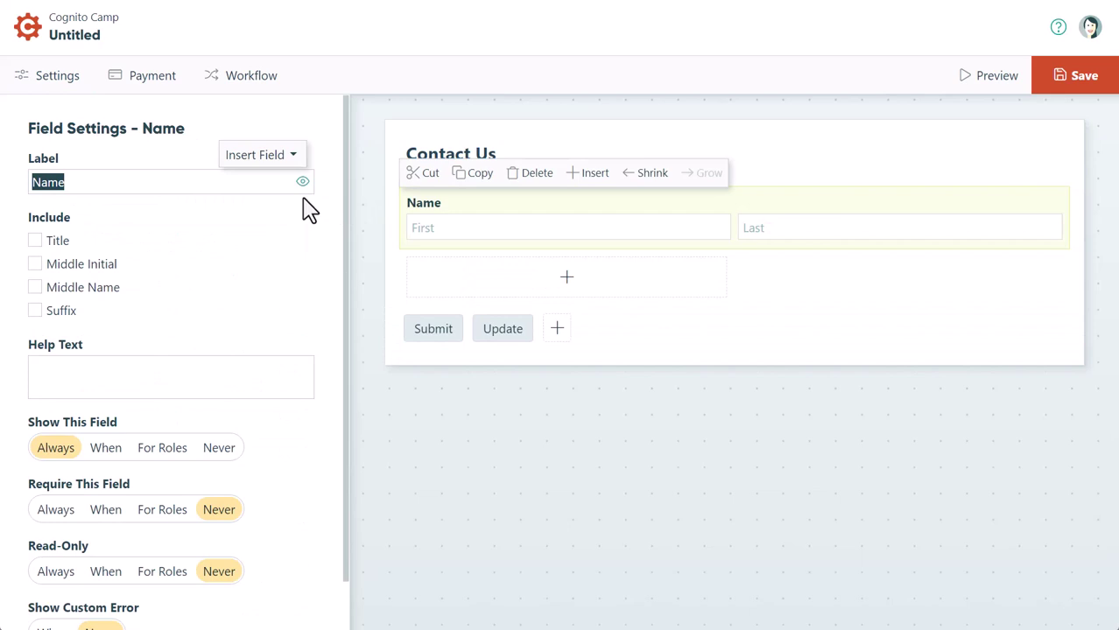
{"action": "left_click", "coordinate": [437, 279]}
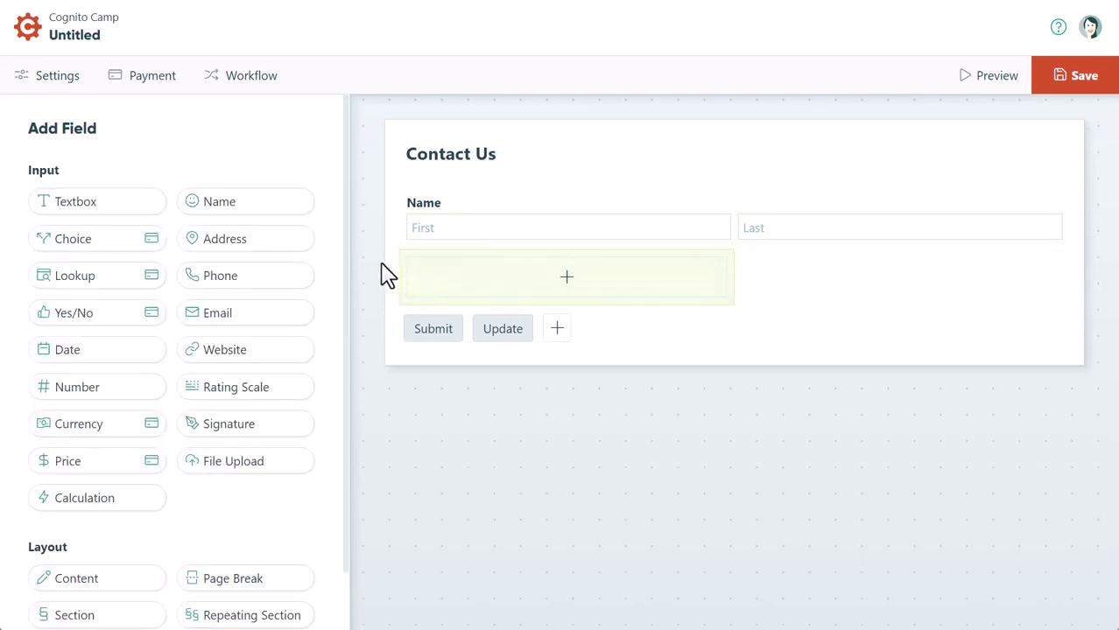
{"action": "left_click", "coordinate": [297, 280]}
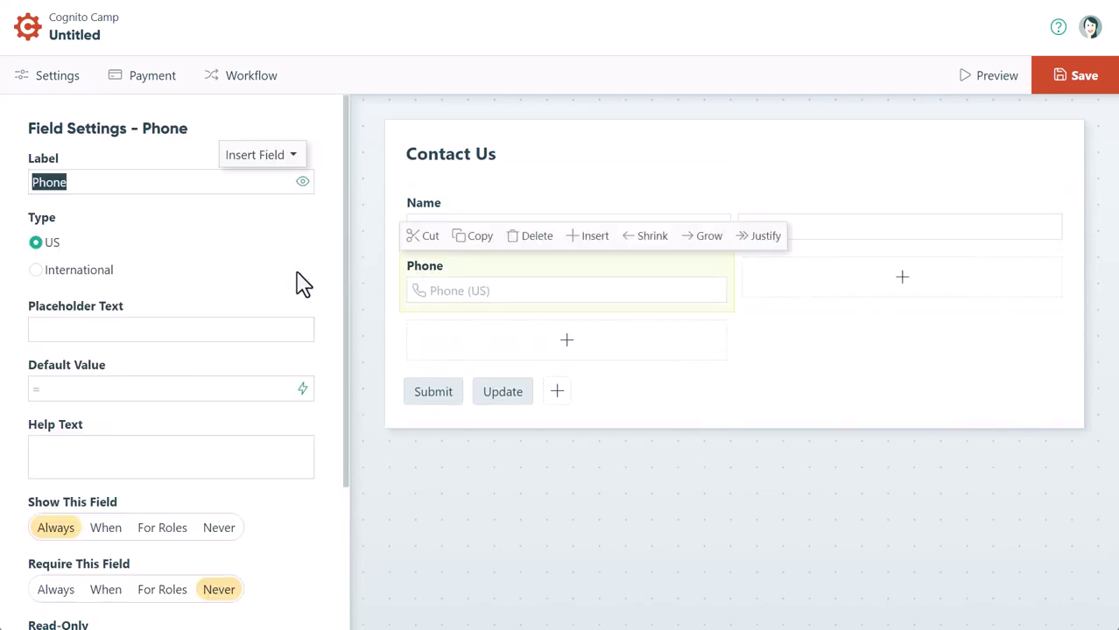
{"action": "left_click", "coordinate": [746, 289]}
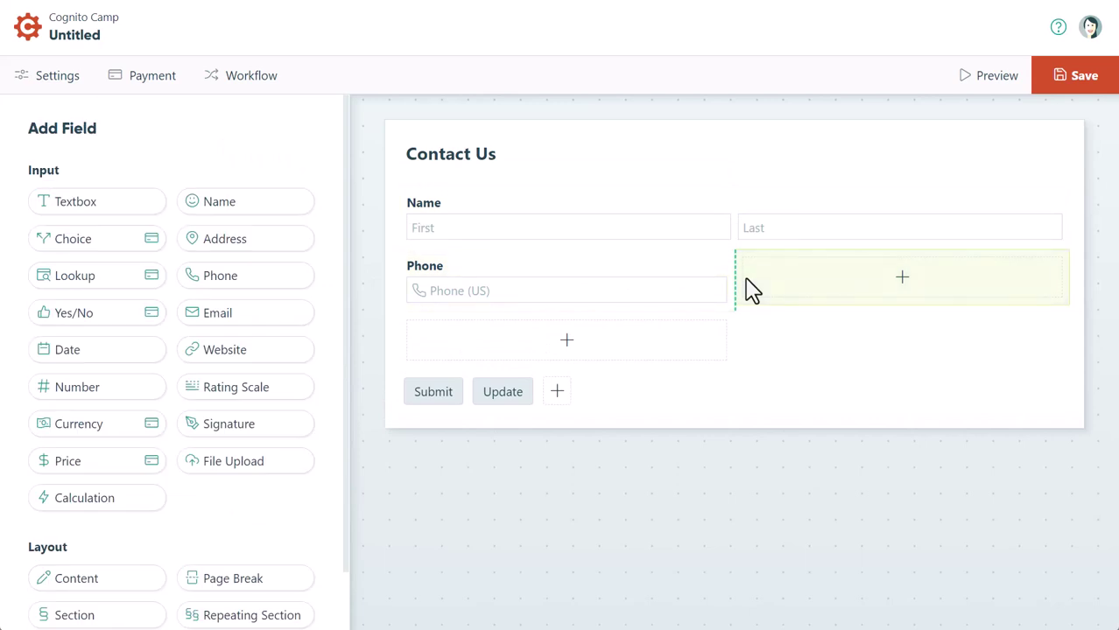
{"action": "left_click", "coordinate": [287, 318]}
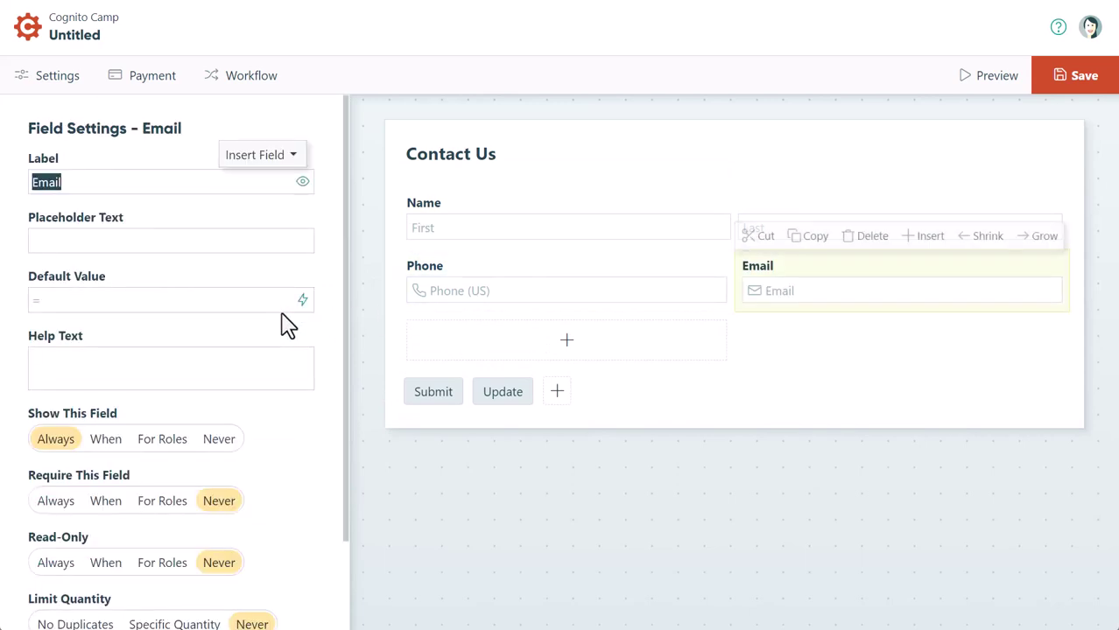
{"action": "left_click", "coordinate": [428, 353]}
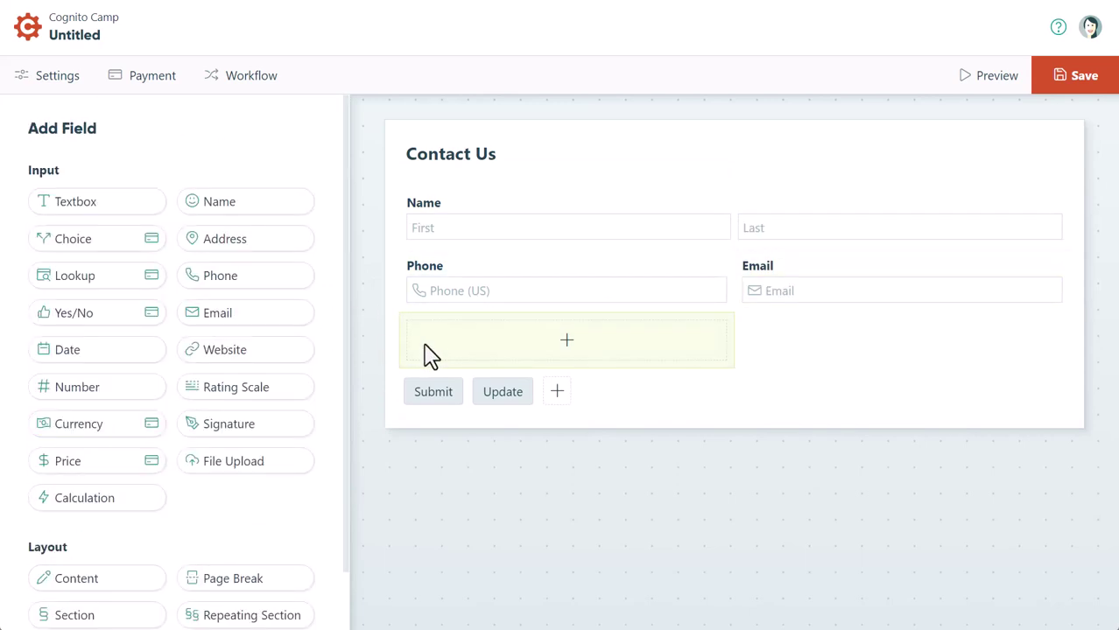
{"action": "left_click", "coordinate": [125, 212]}
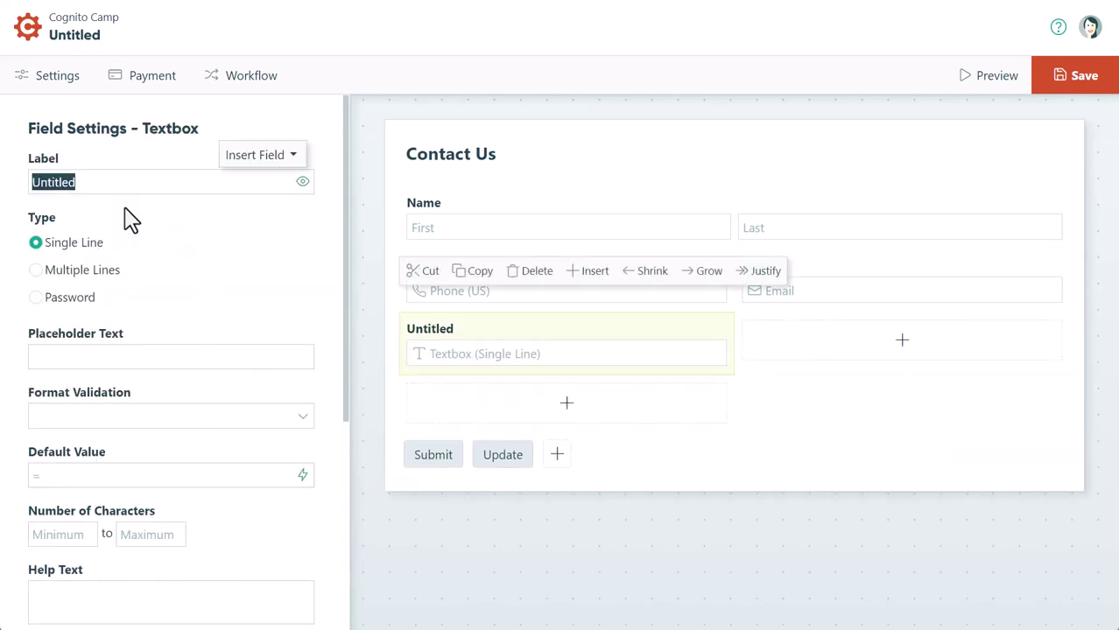
Label the new textbox 'Message' and scroll through its field settings
{"action": "type", "text": "Message"}
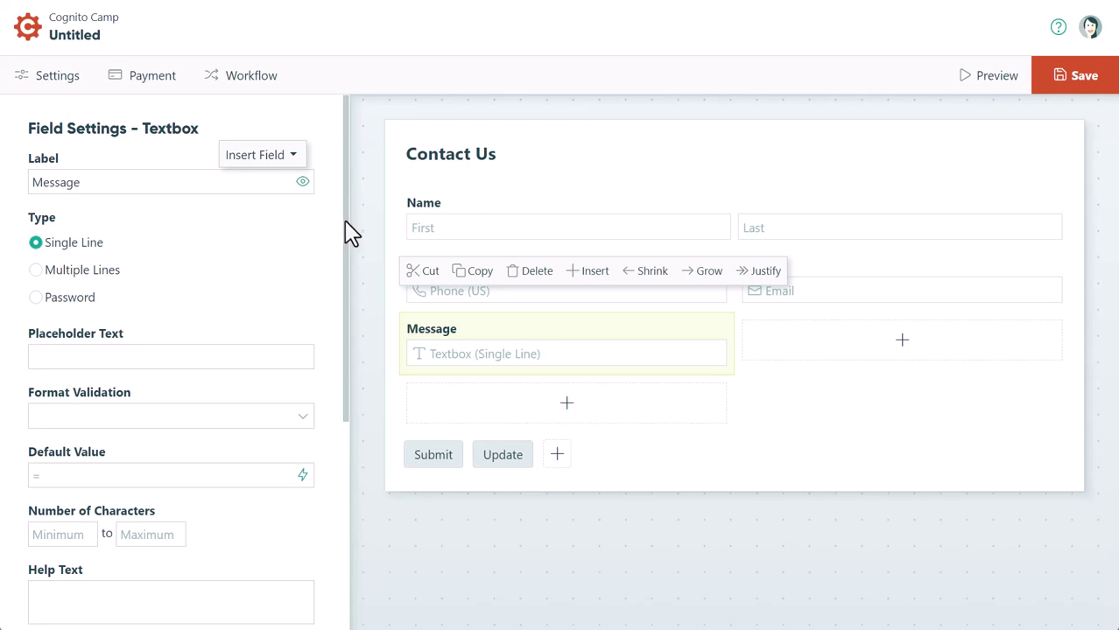
{"action": "left_click_drag", "start_coordinate": [345, 221], "coordinate": [341, 356]}
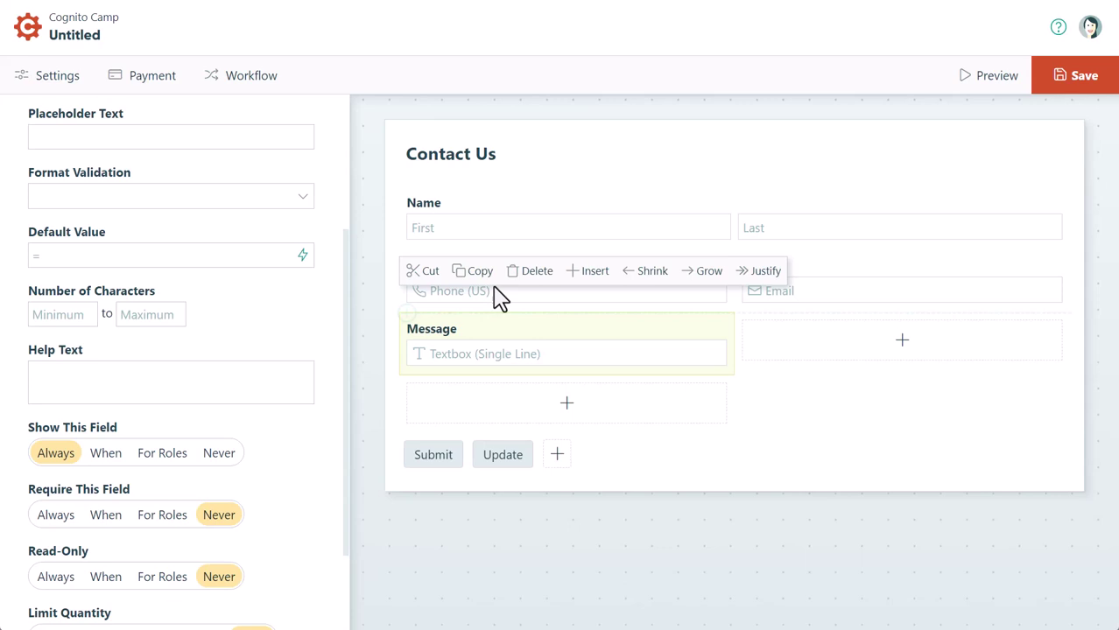
Preview the form, check the Status and Role options keeping Public, then close the preview
{"action": "left_click", "coordinate": [998, 88]}
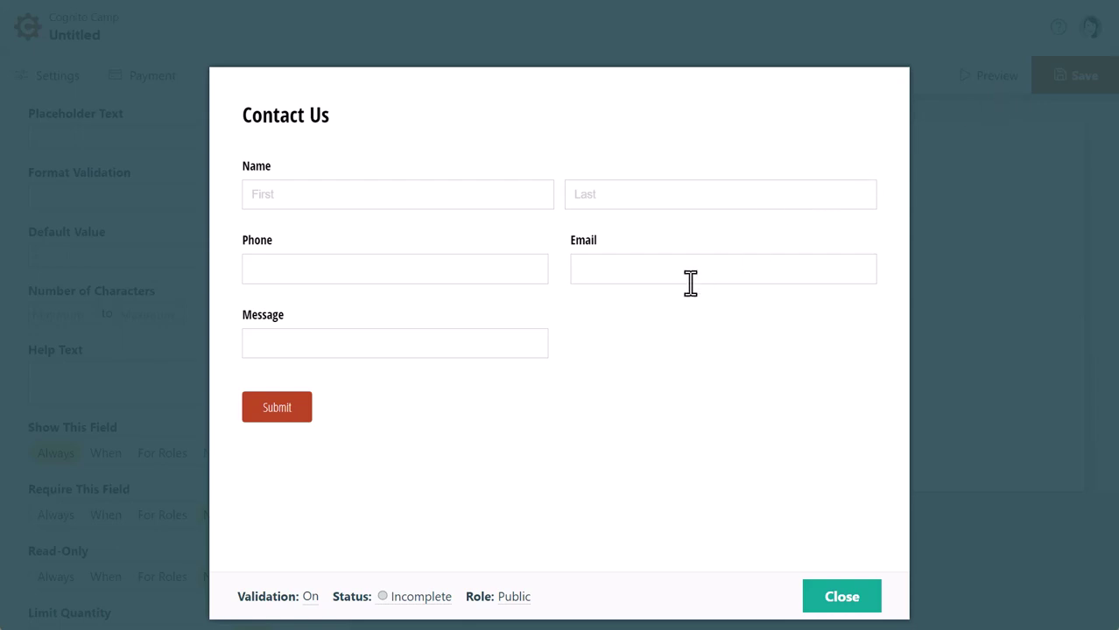
{"action": "left_click", "coordinate": [429, 604]}
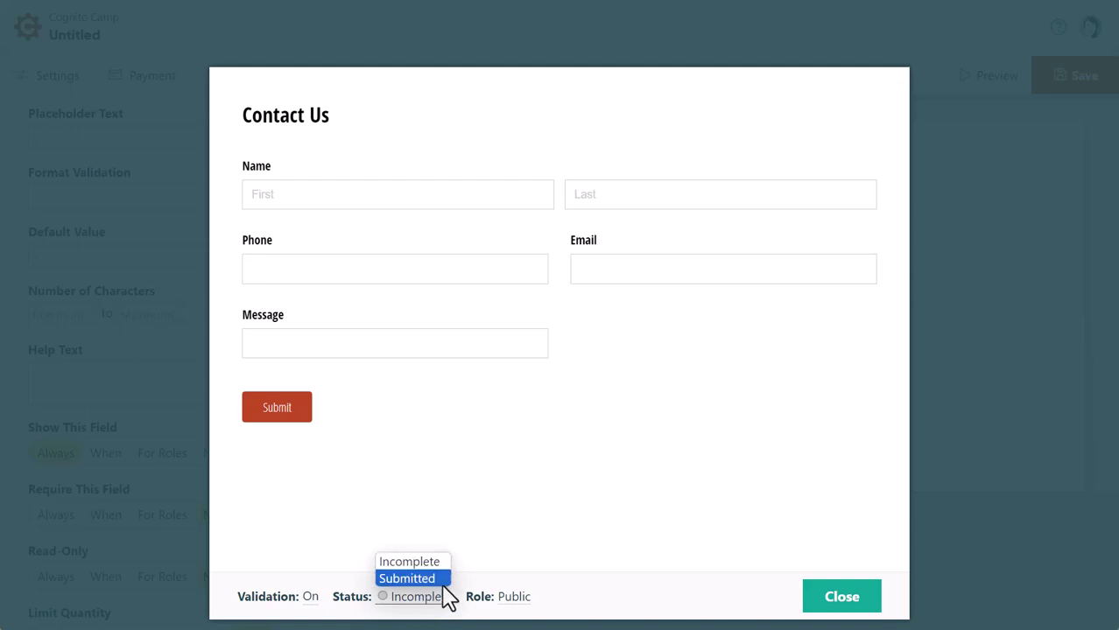
{"action": "left_click", "coordinate": [511, 604]}
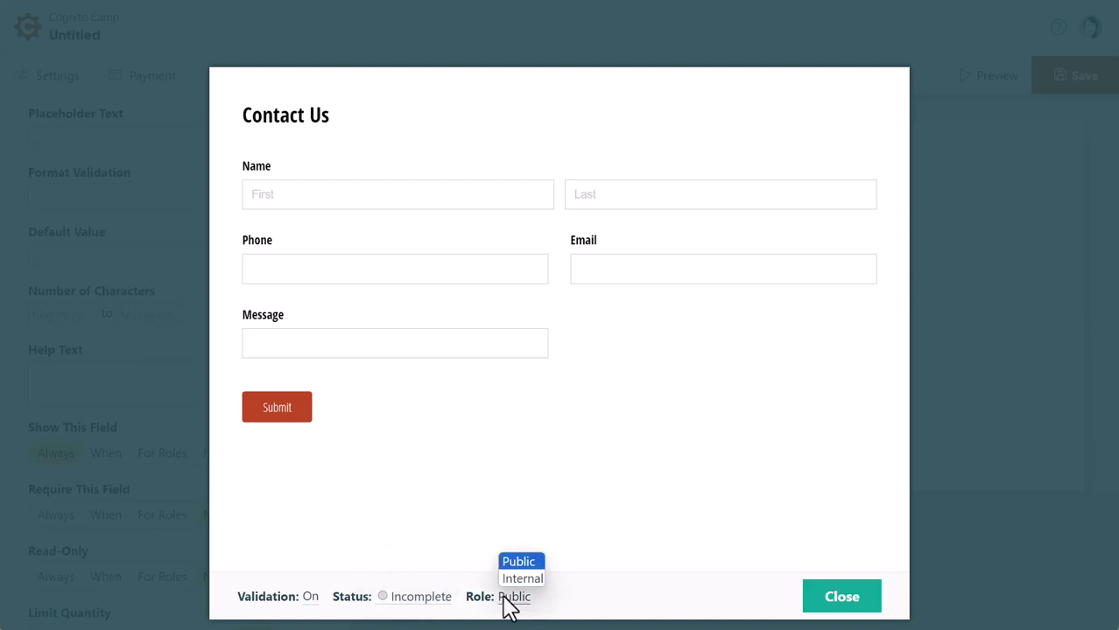
{"action": "left_click", "coordinate": [559, 601]}
{"action": "key", "text": "Escape"}
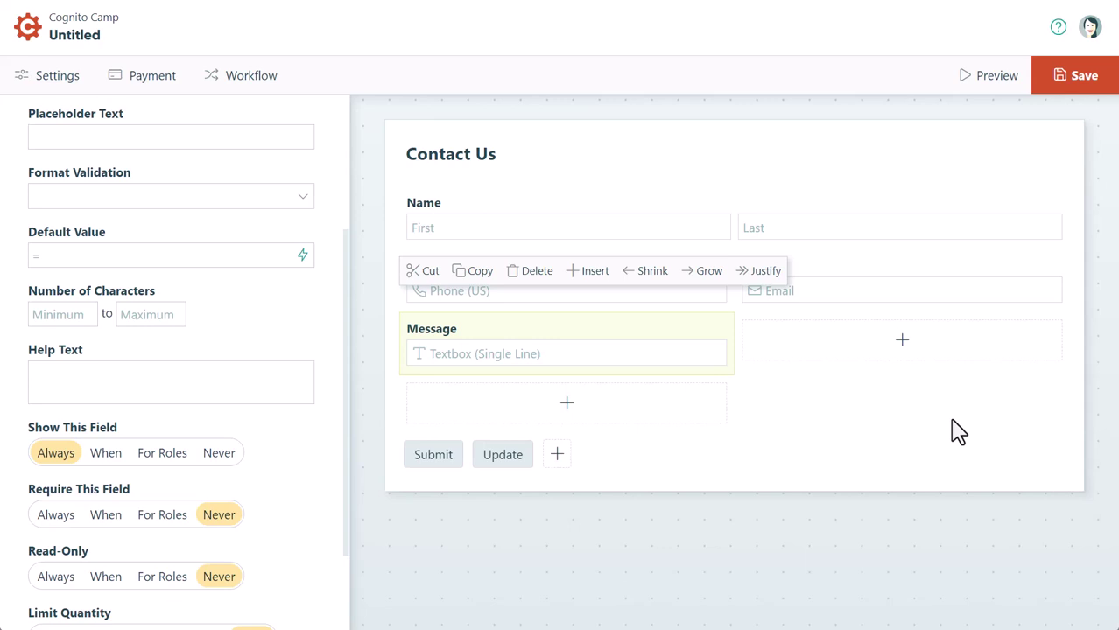
Include Entry Details in the Submit action's notification email and save it
{"action": "left_click", "coordinate": [282, 91]}
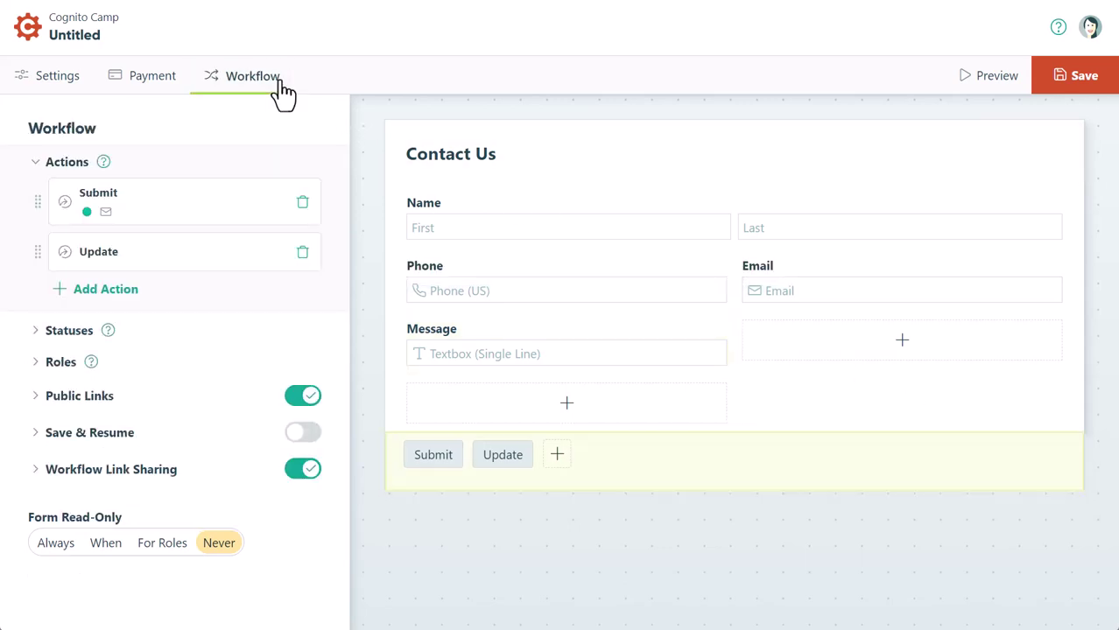
{"action": "left_click", "coordinate": [226, 204]}
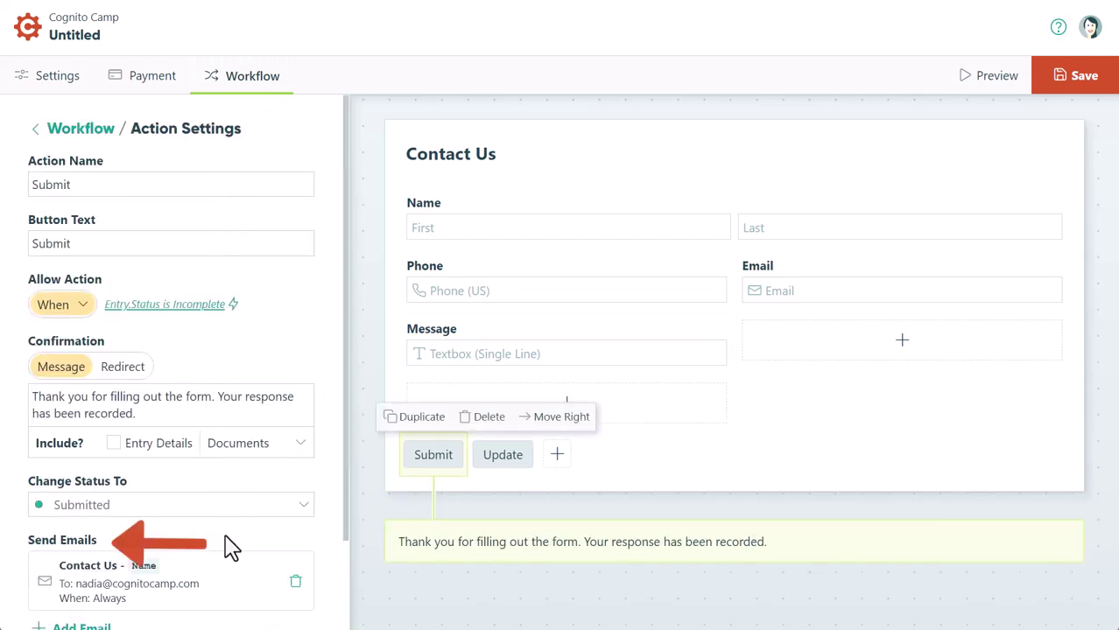
{"action": "left_click", "coordinate": [222, 578]}
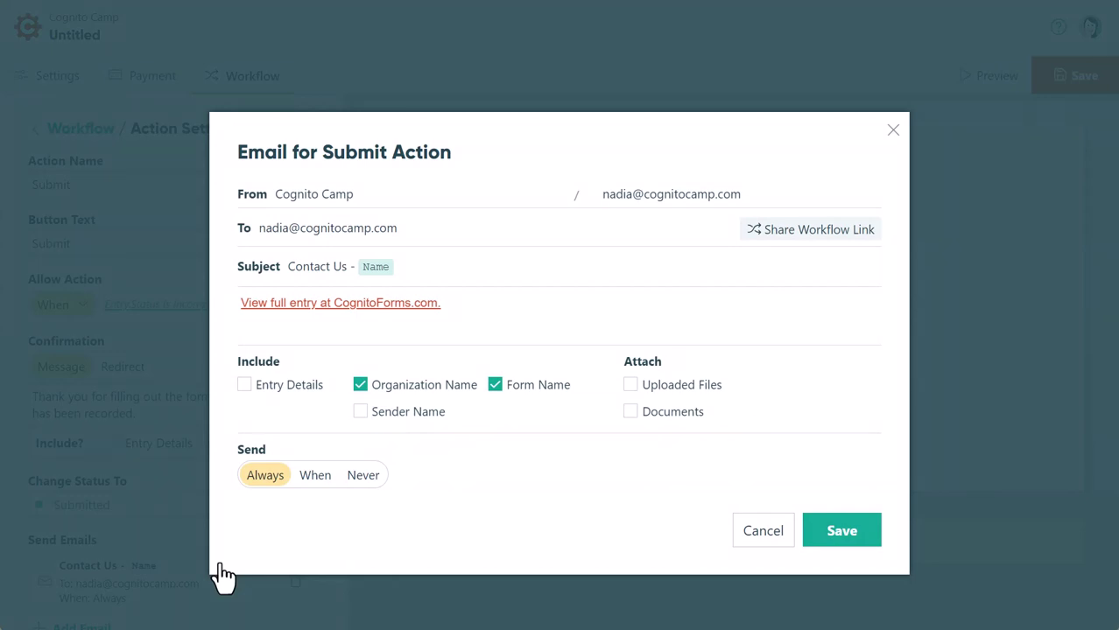
{"action": "left_click", "coordinate": [245, 386]}
{"action": "left_click", "coordinate": [842, 531]}
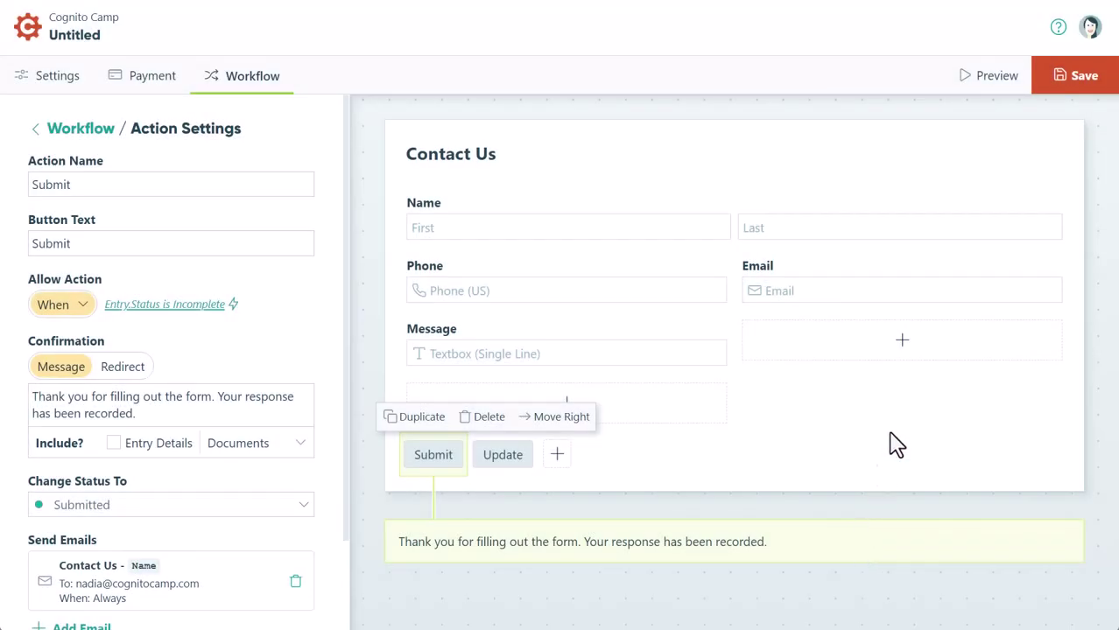
Save the form, then make the header title centred, size 32 and teal, and save
{"action": "left_click", "coordinate": [1046, 88]}
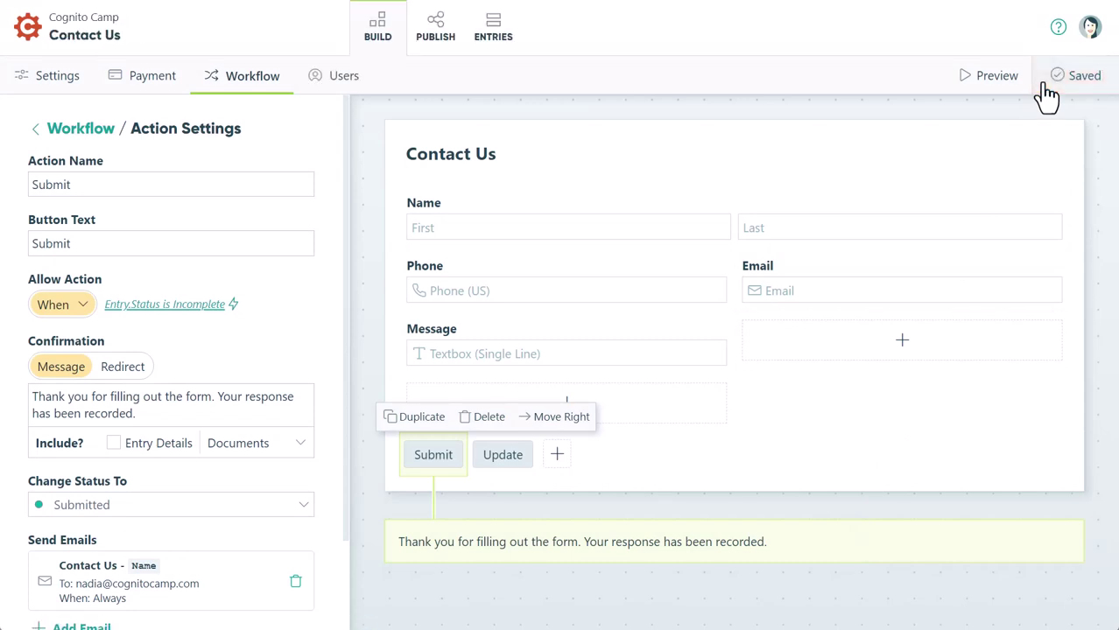
{"action": "left_click", "coordinate": [448, 48]}
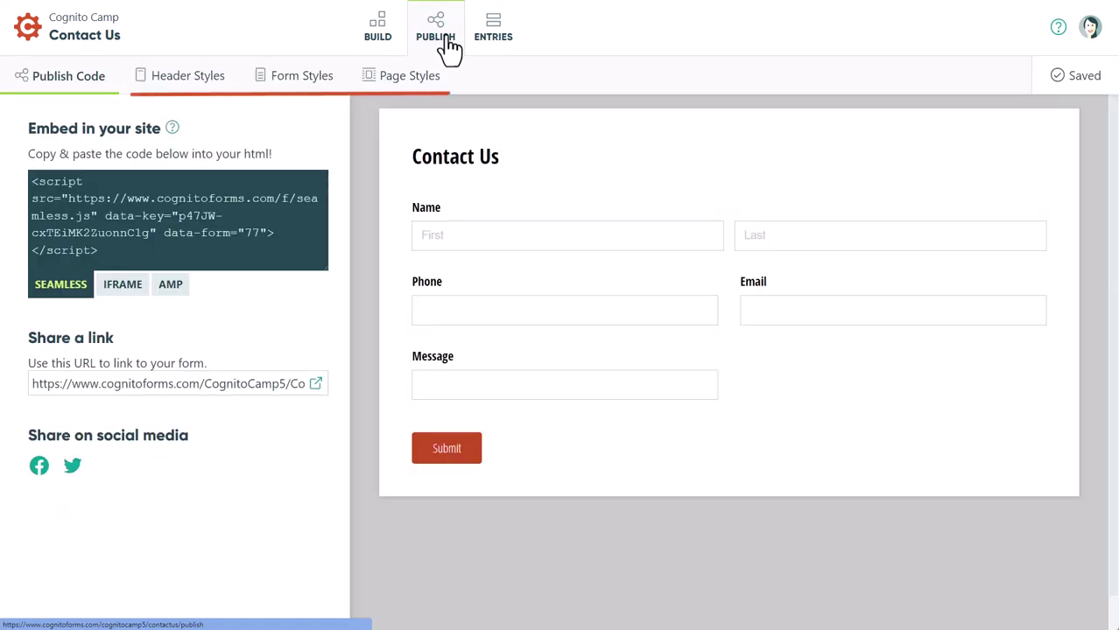
{"action": "left_click", "coordinate": [224, 84]}
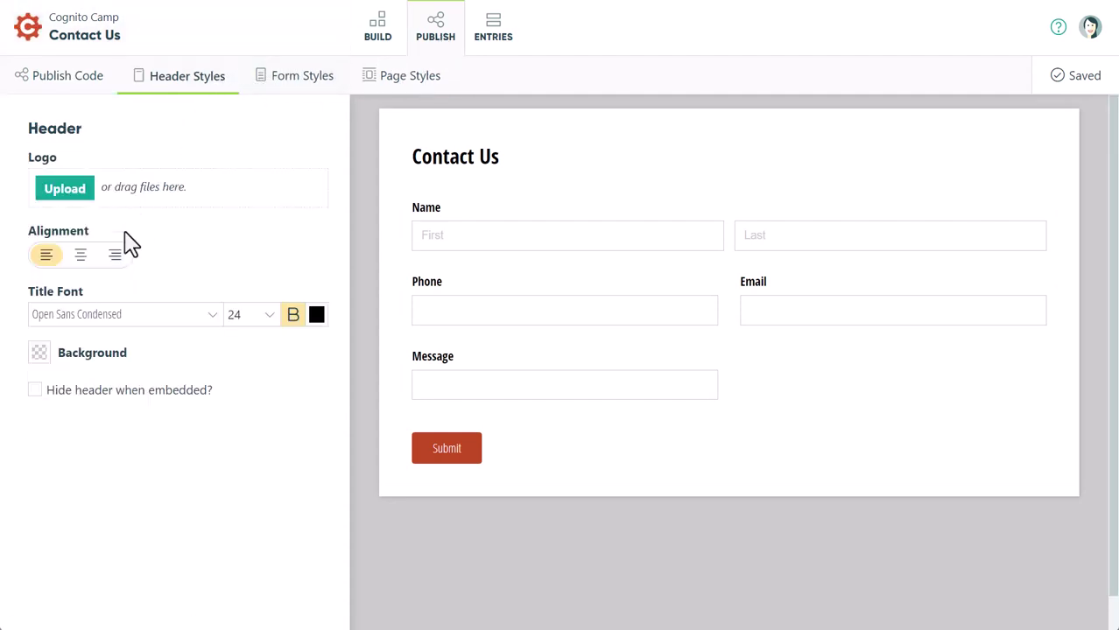
{"action": "left_click", "coordinate": [90, 265]}
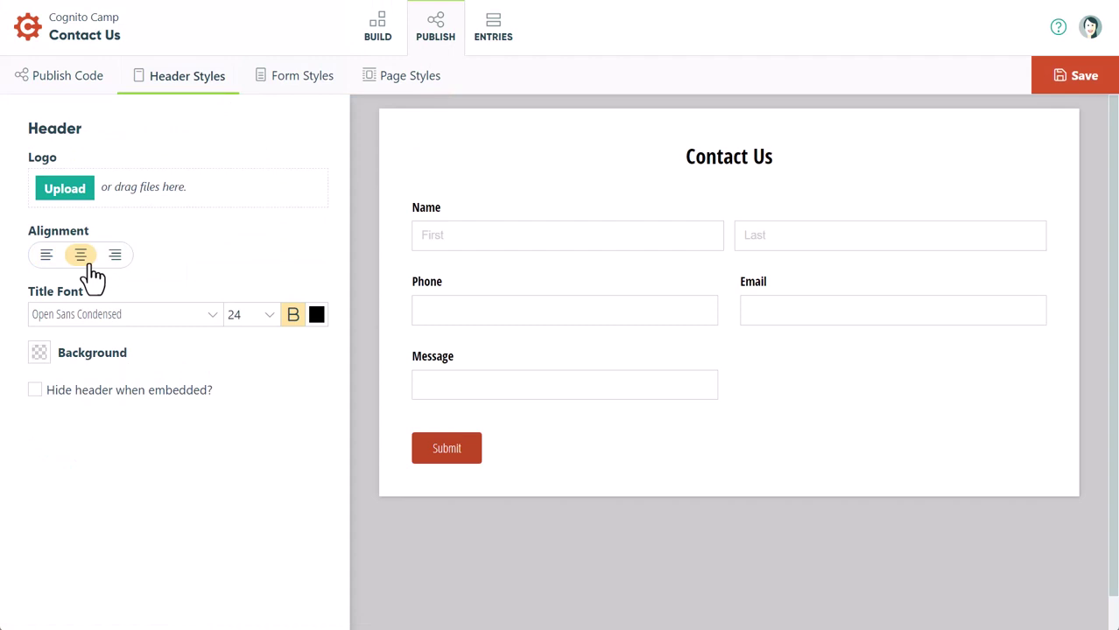
{"action": "left_click", "coordinate": [240, 317]}
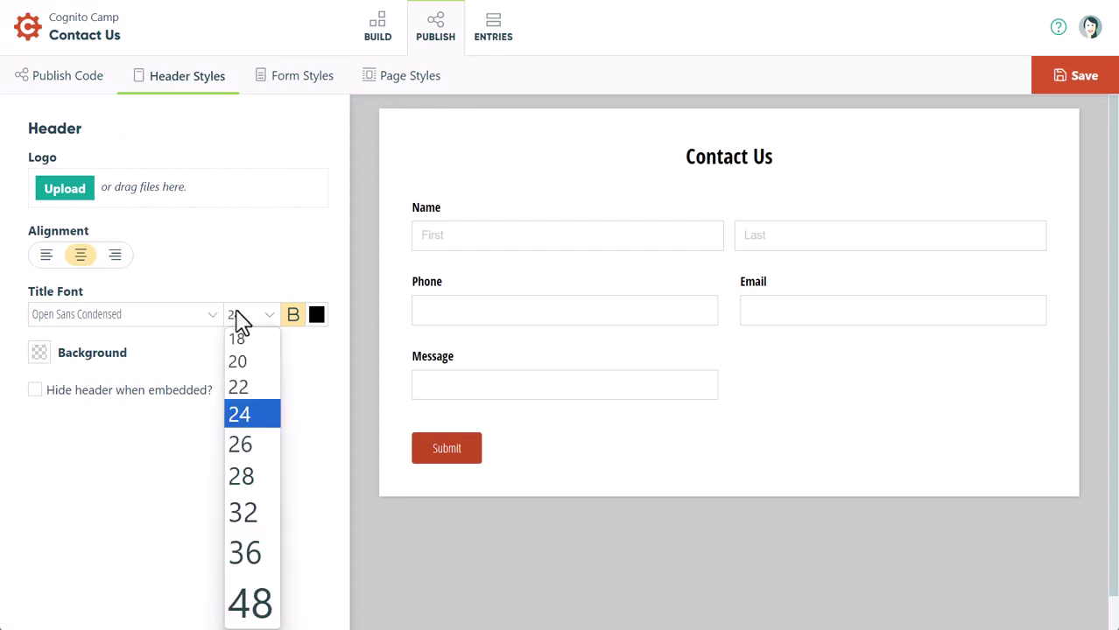
{"action": "left_click", "coordinate": [249, 513]}
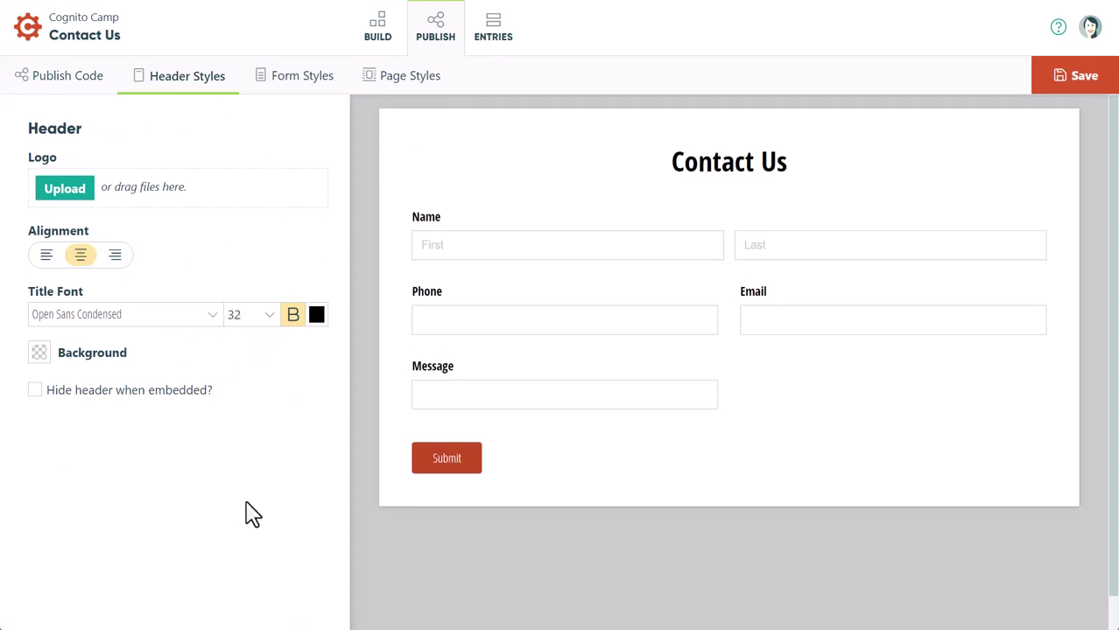
{"action": "left_click", "coordinate": [315, 322]}
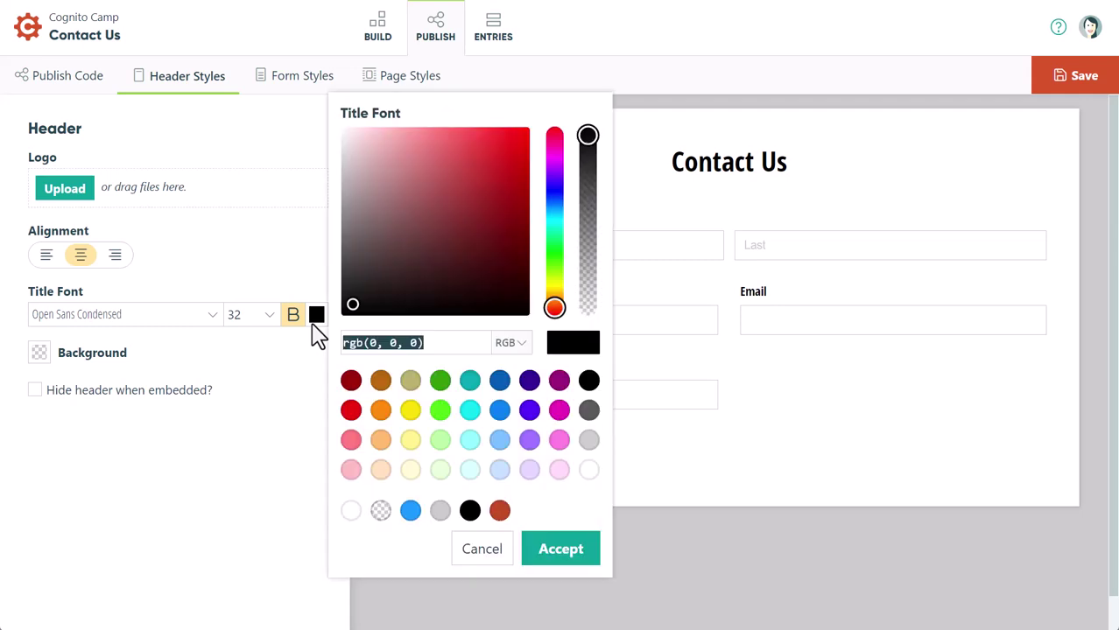
{"action": "left_click", "coordinate": [469, 385]}
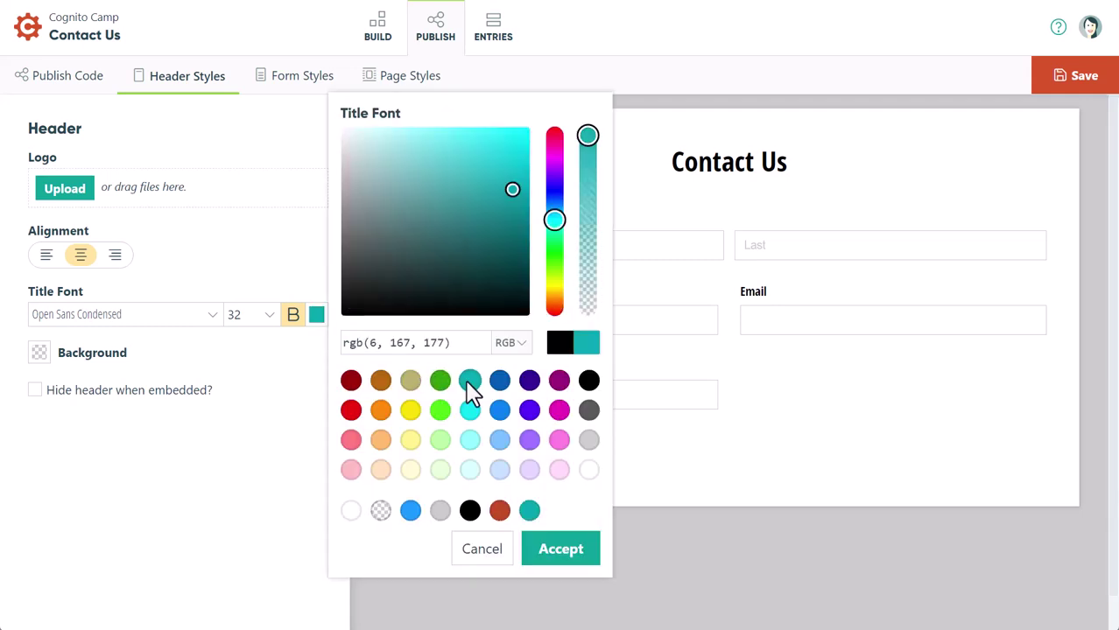
{"action": "left_click", "coordinate": [580, 549]}
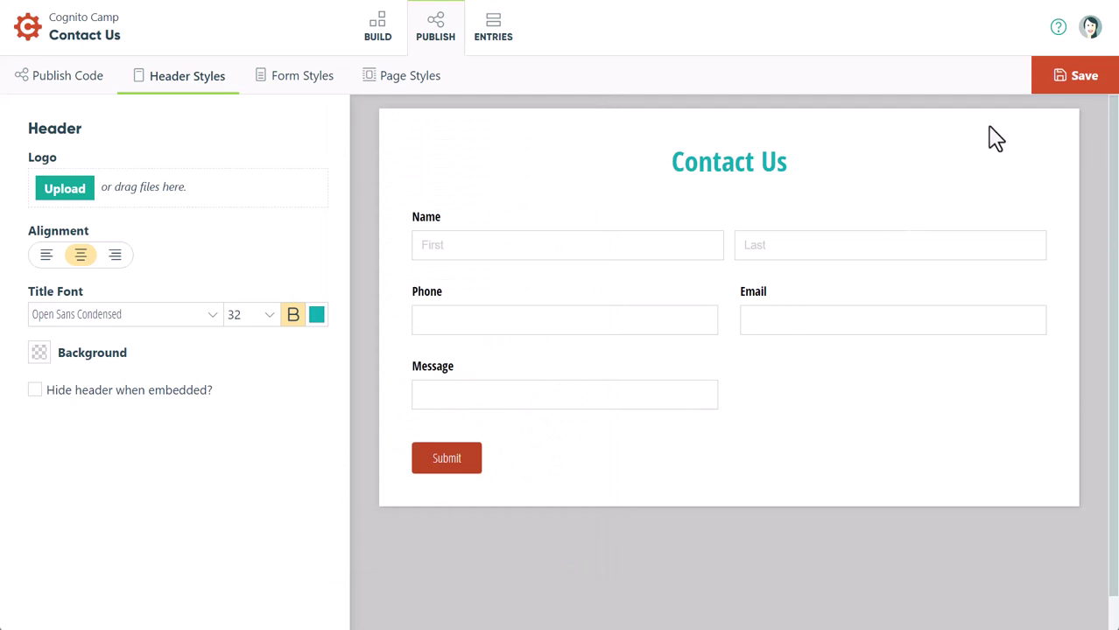
{"action": "left_click", "coordinate": [1038, 89]}
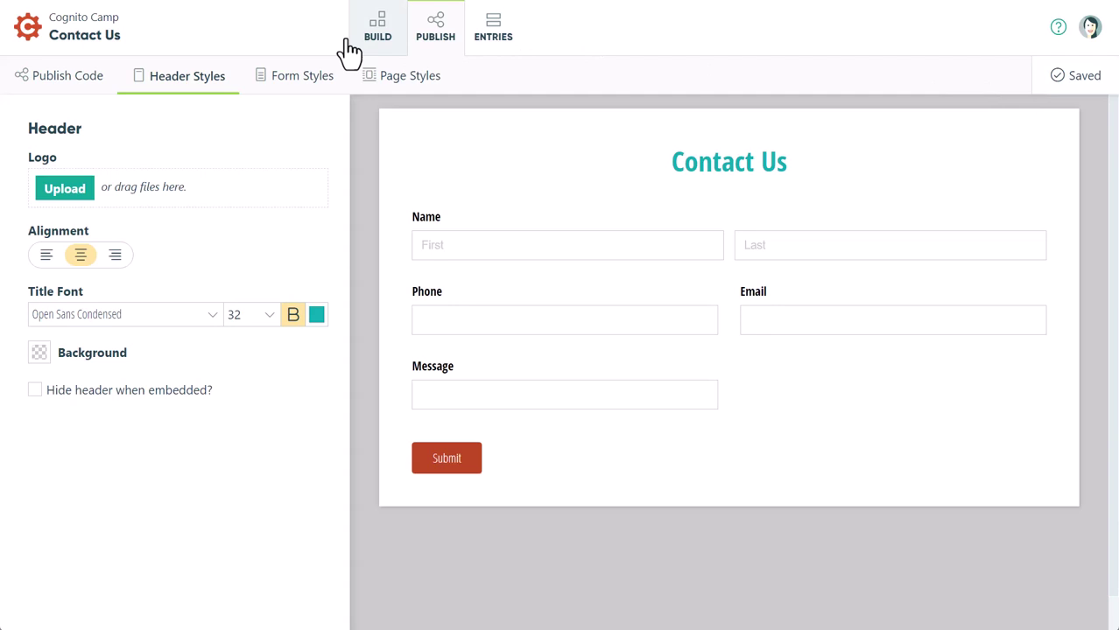
Open the form's share link and enter a sample first name and the message 'I love Cognito Forms!'
{"action": "left_click", "coordinate": [70, 79]}
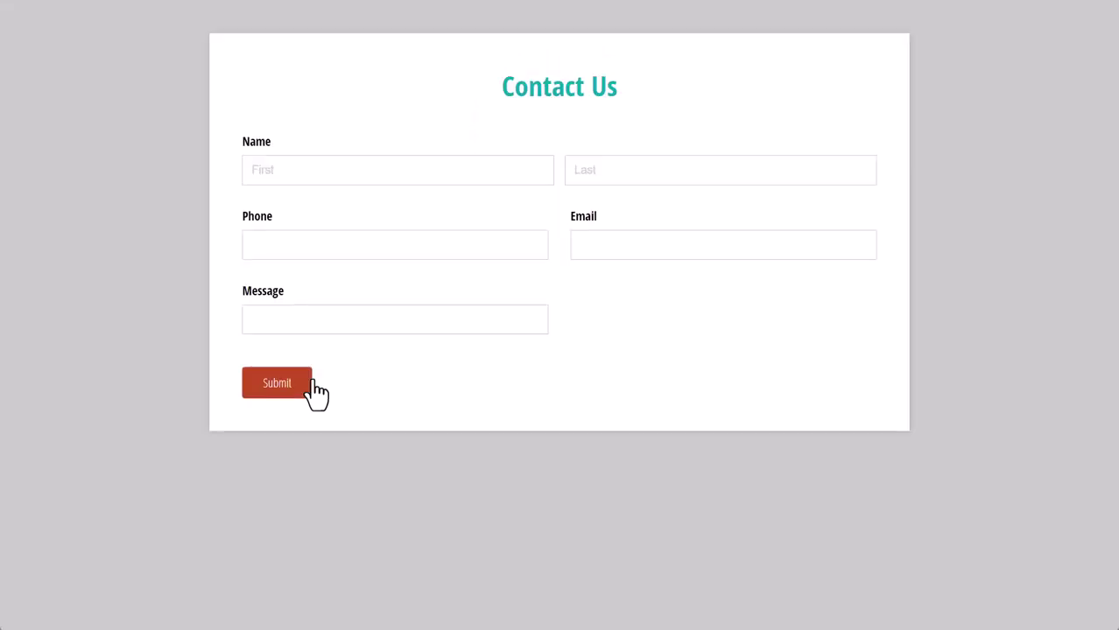
{"action": "left_click", "coordinate": [314, 178]}
{"action": "type", "text": "Jessica"}
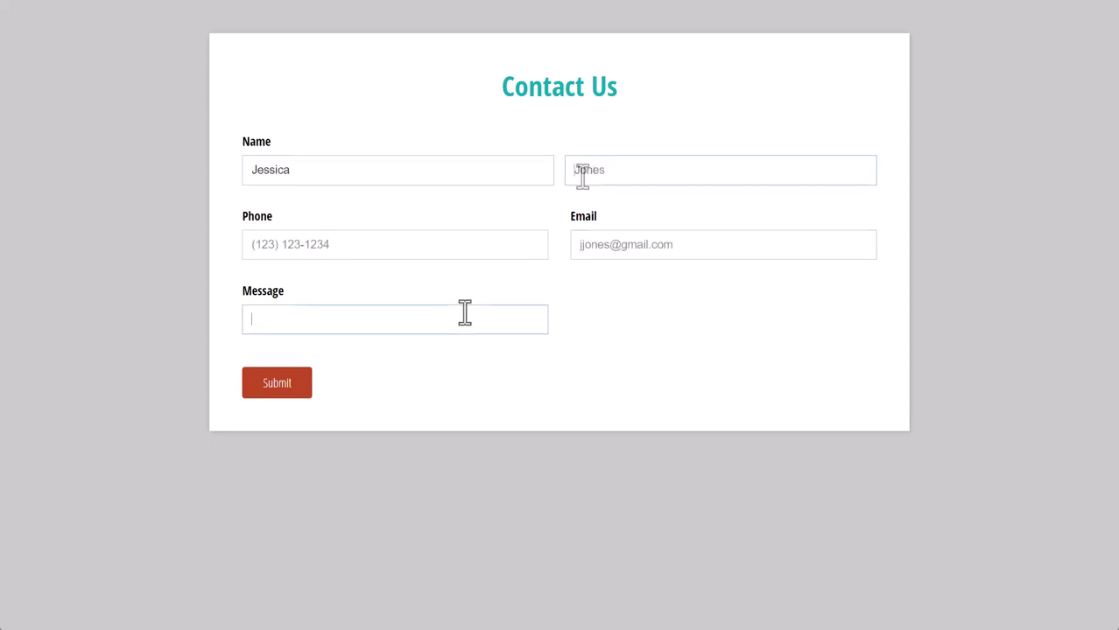
{"action": "type", "text": "I love Cognito For"}
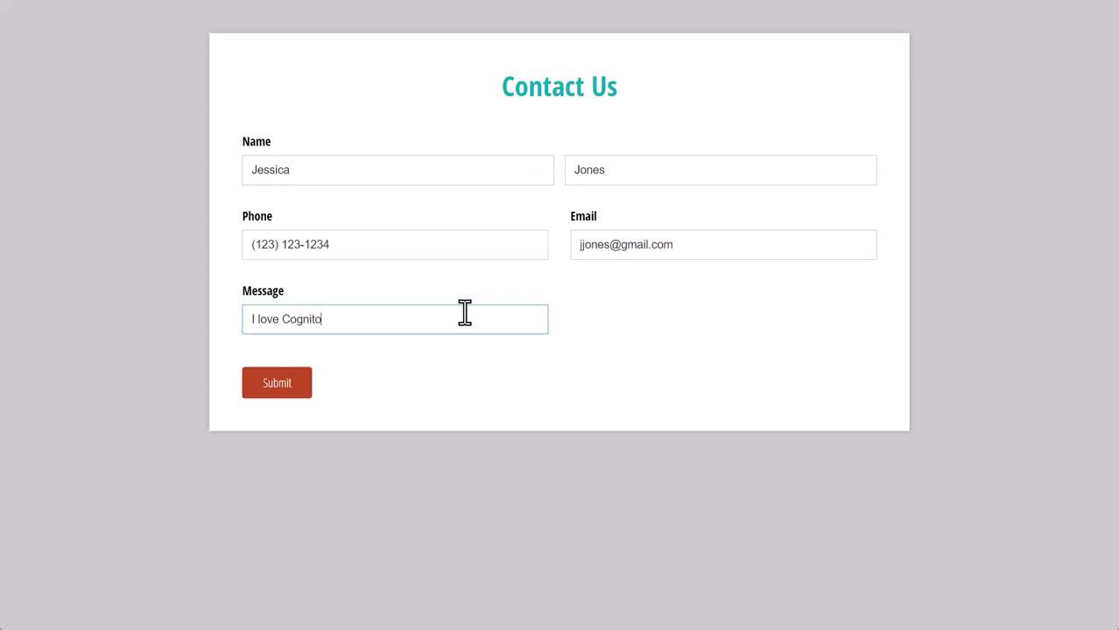
{"action": "type", "text": "ms!"}
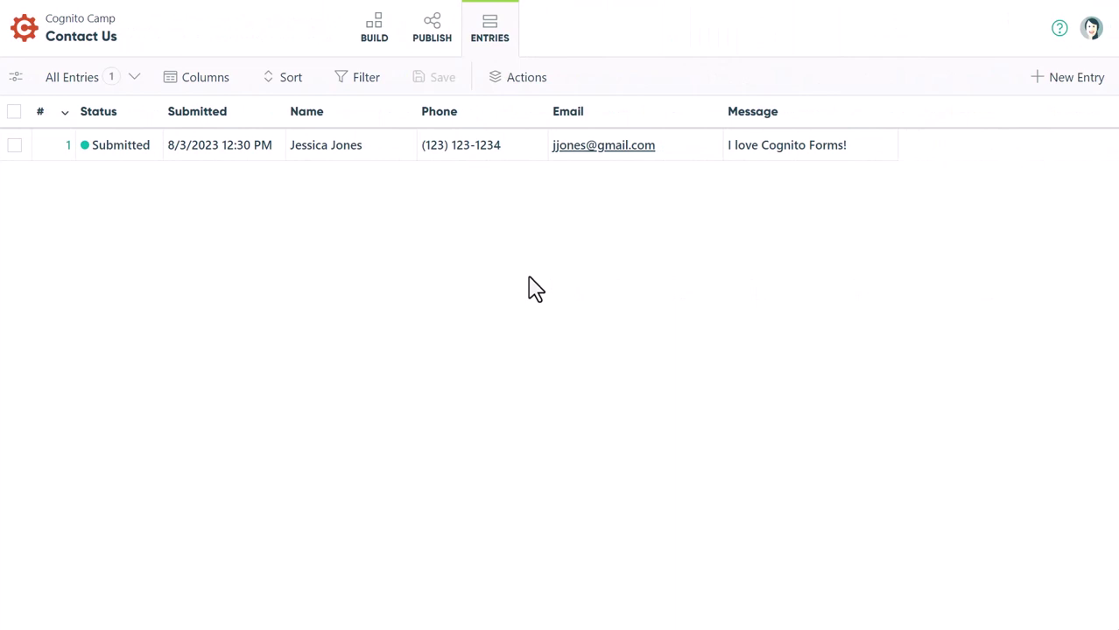
Open the submitted entry's details panel and glance at its extra actions menu
{"action": "left_click", "coordinate": [503, 147]}
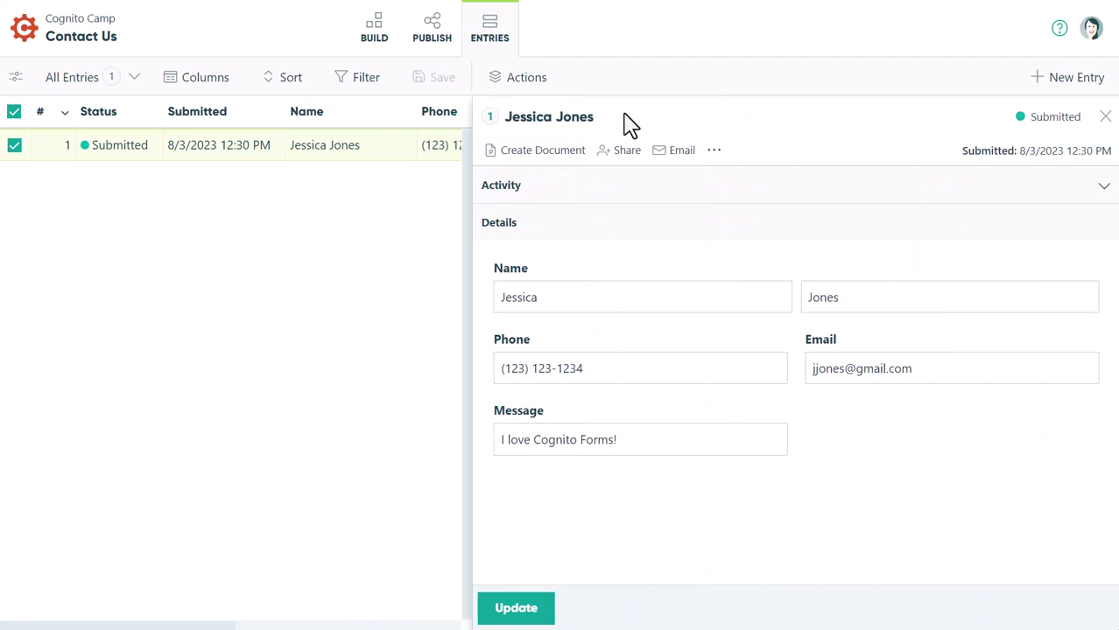
{"action": "left_click", "coordinate": [721, 159]}
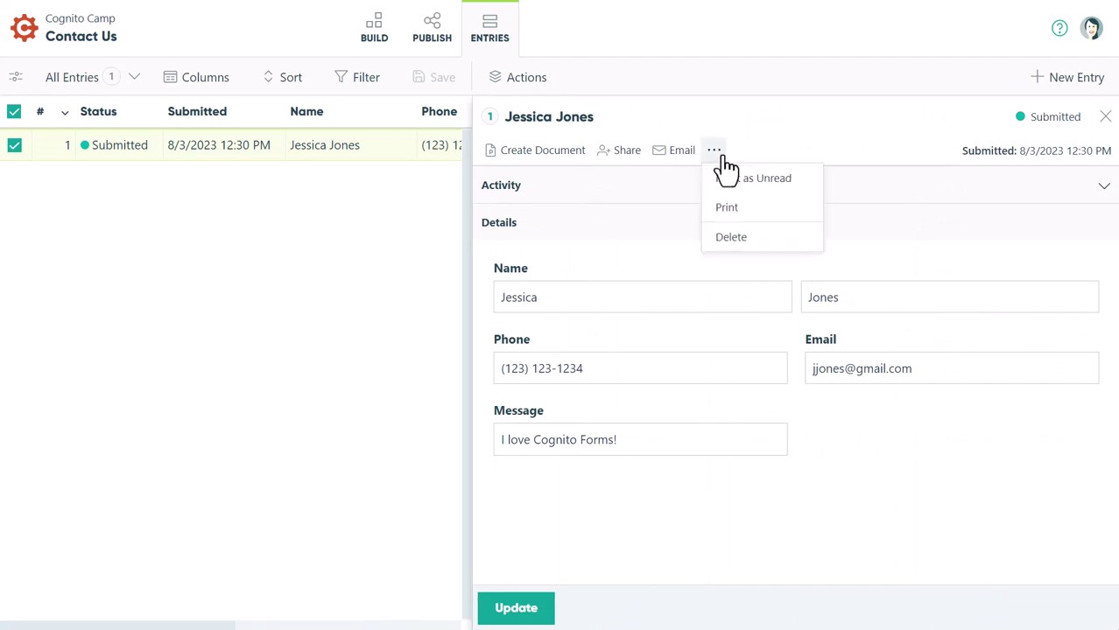
{"action": "left_click", "coordinate": [721, 157]}
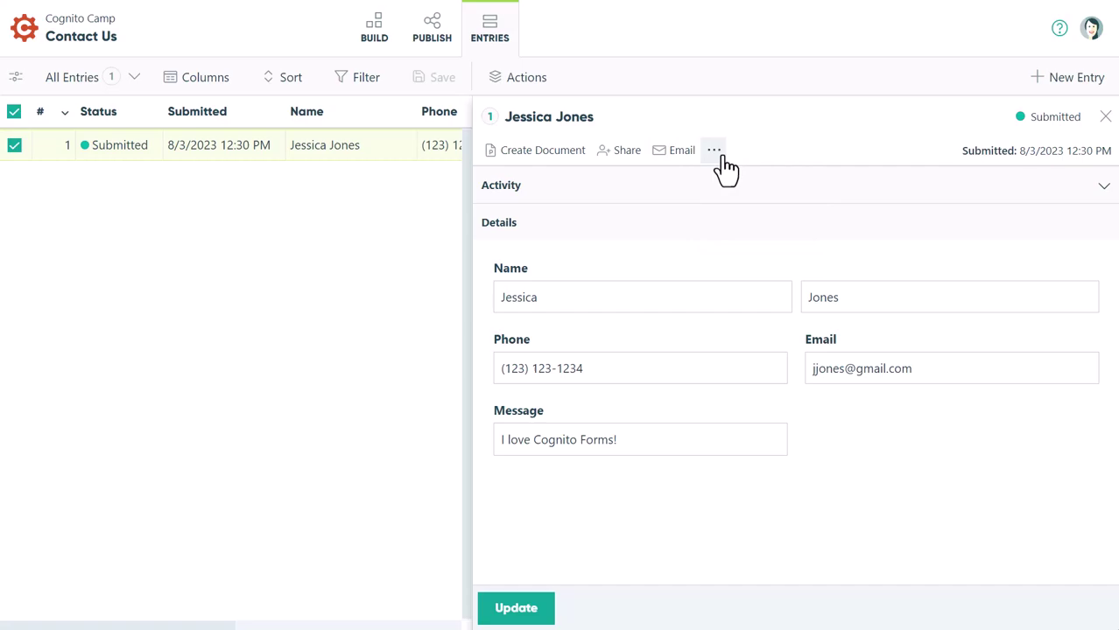